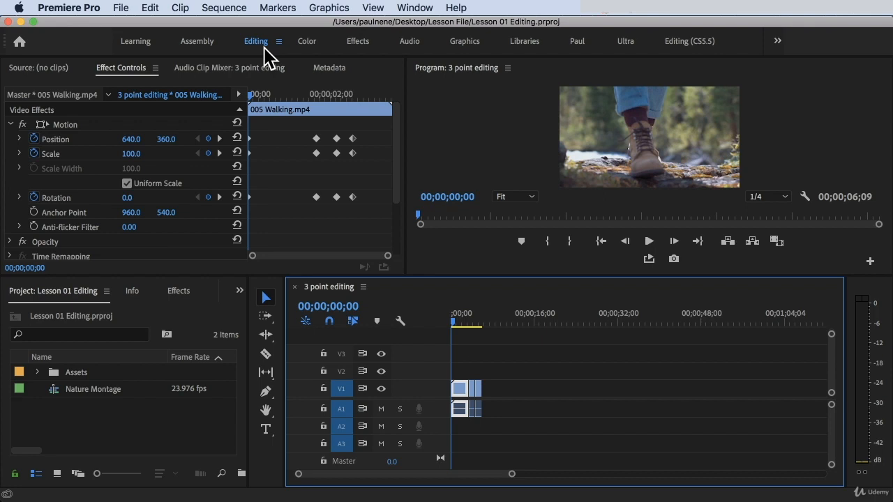
Switch to the Audio workspace and open the Music [Copyright-safe] bin within the Audio folder of Assets
click(412, 42)
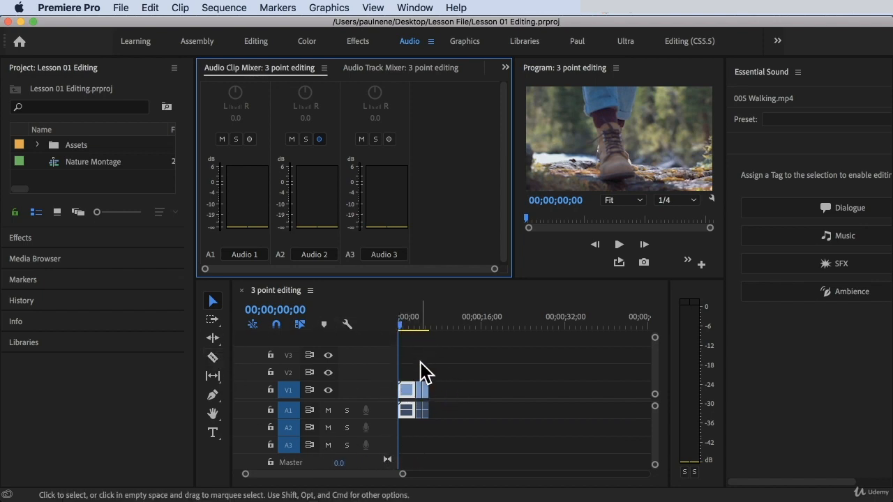
key(=)
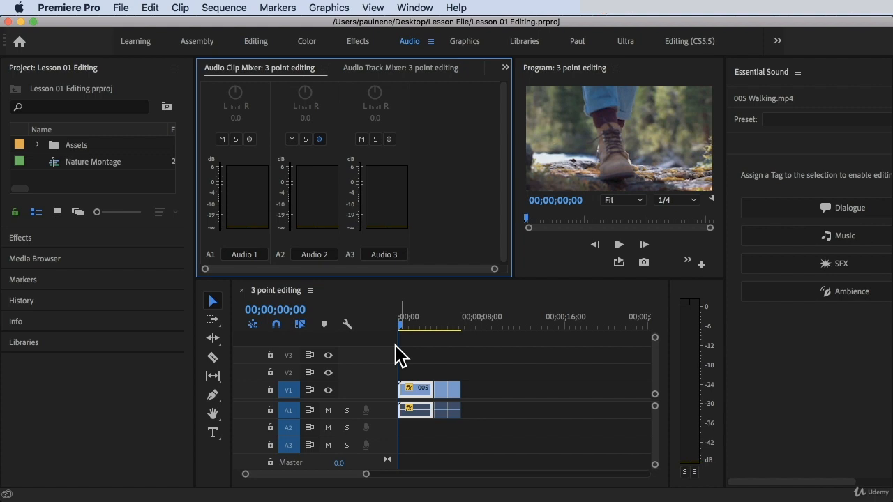
click(92, 177)
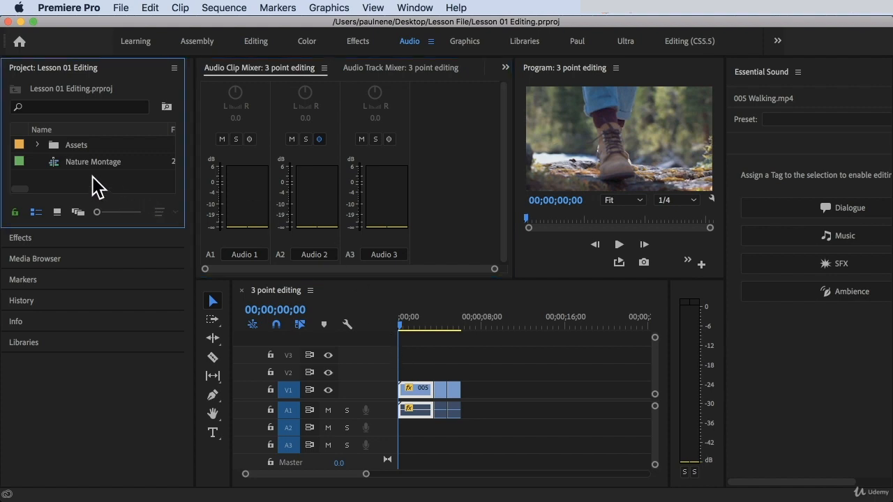
double_click(70, 145)
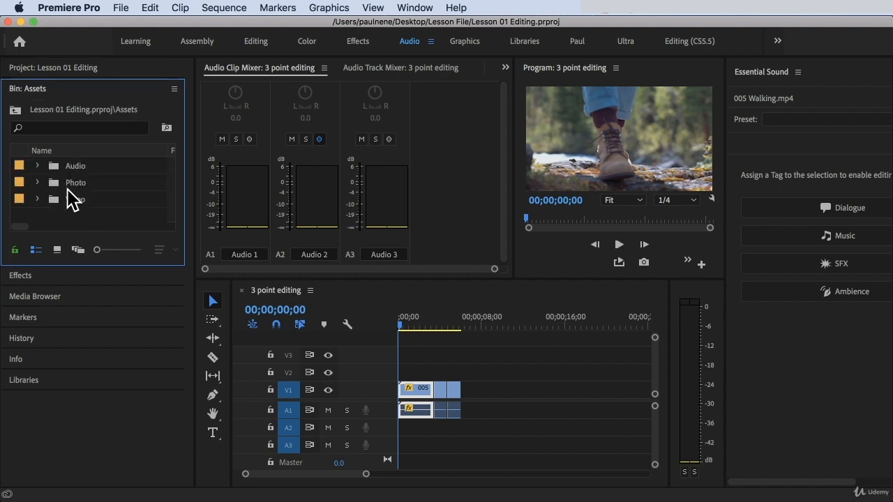
double_click(66, 166)
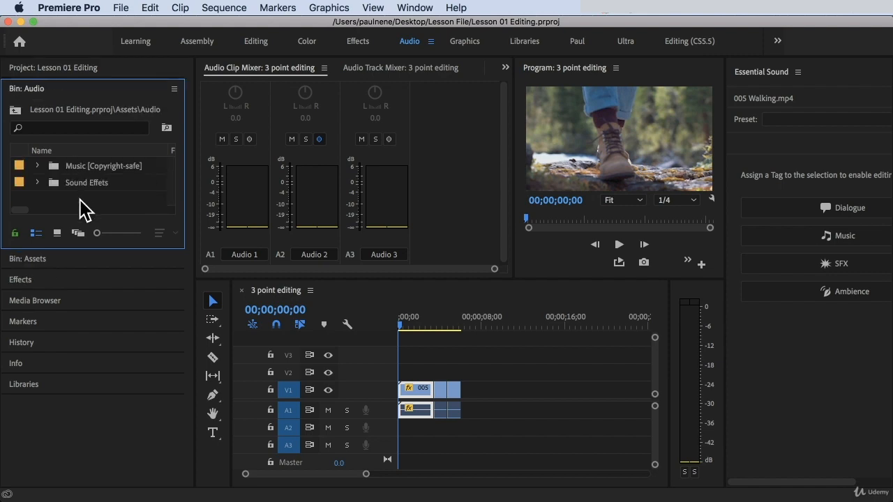
double_click(77, 167)
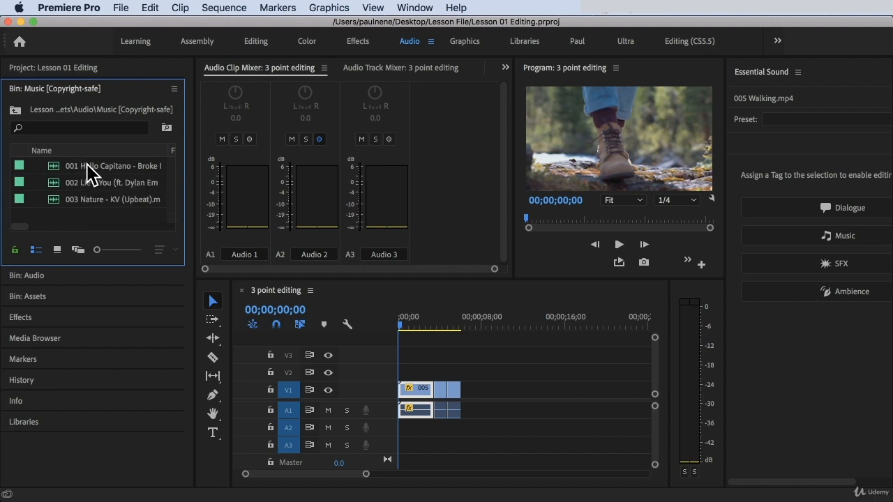
Place the song 001 Hello Capitano - Broke In Summer.mp3 on audio track A2 at the sequence start and select the clip
click(83, 167)
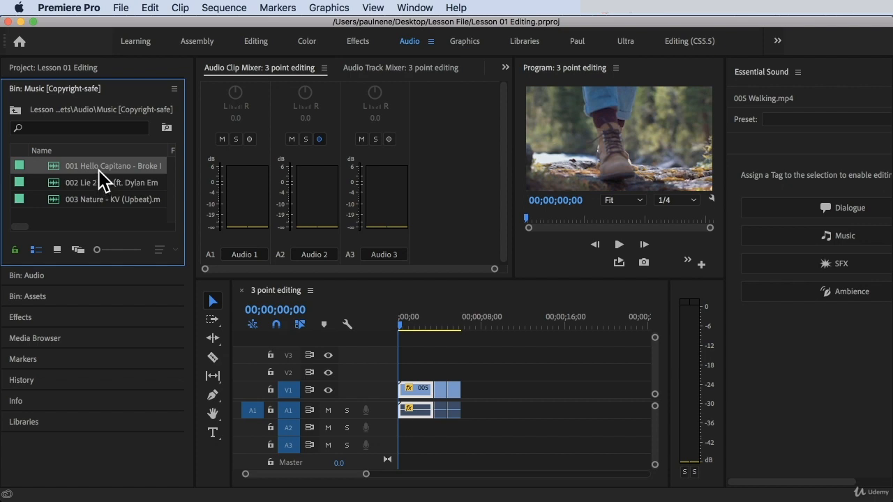
drag(98, 169, 395, 437)
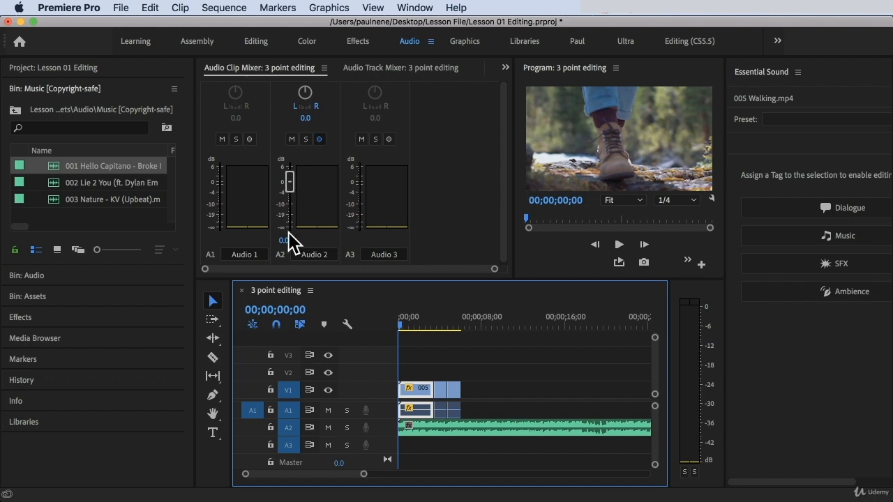
click(439, 432)
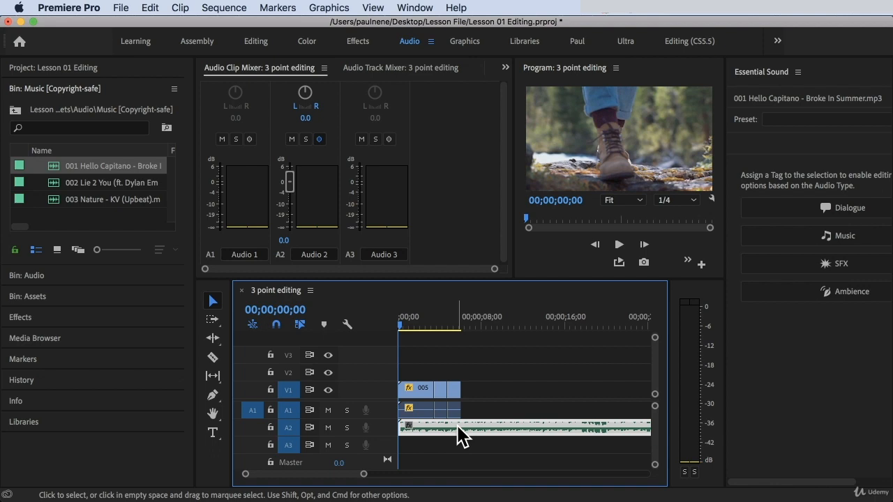
Play the sequence from the start and lower the Audio 2 clip volume to about -12.5 dB in the Audio Clip Mixer
click(404, 323)
key(space)
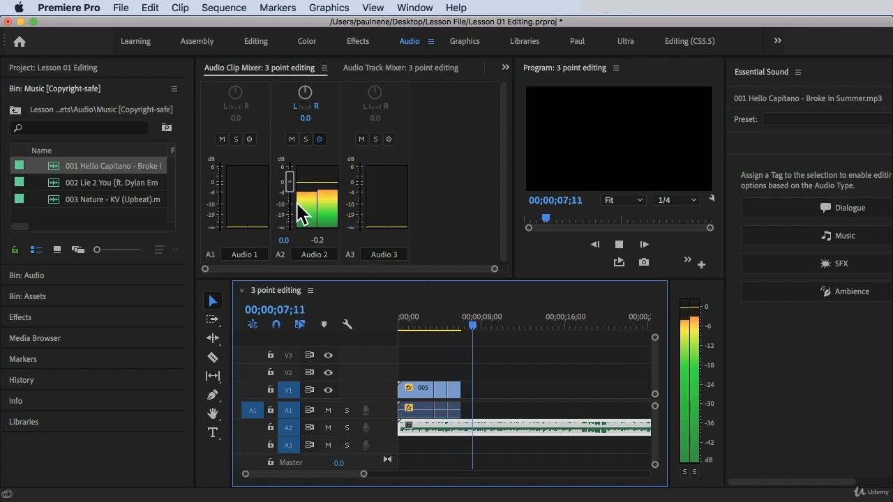
drag(290, 183, 291, 207)
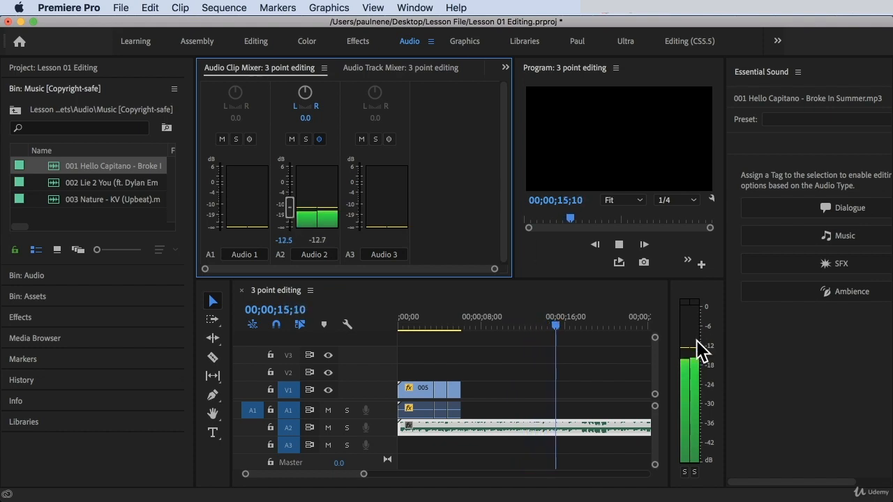
key(space)
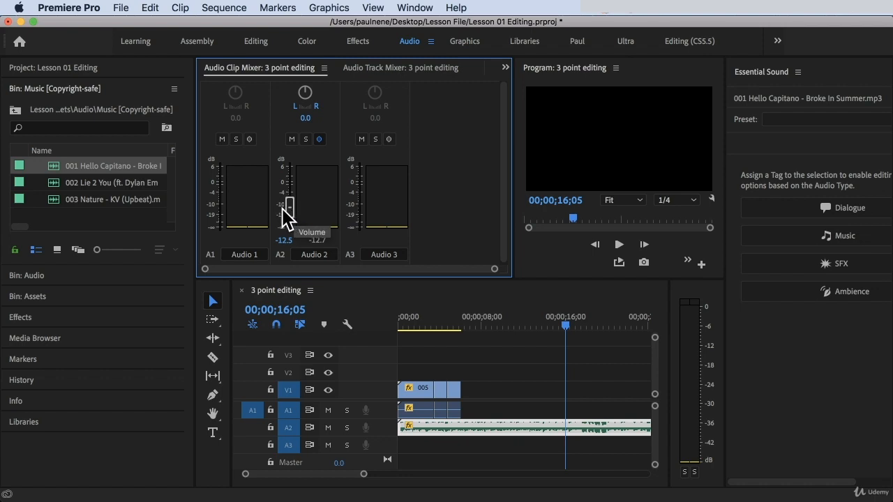
Set the audio gain of the song clip on A2 to -10 dB
click(529, 429)
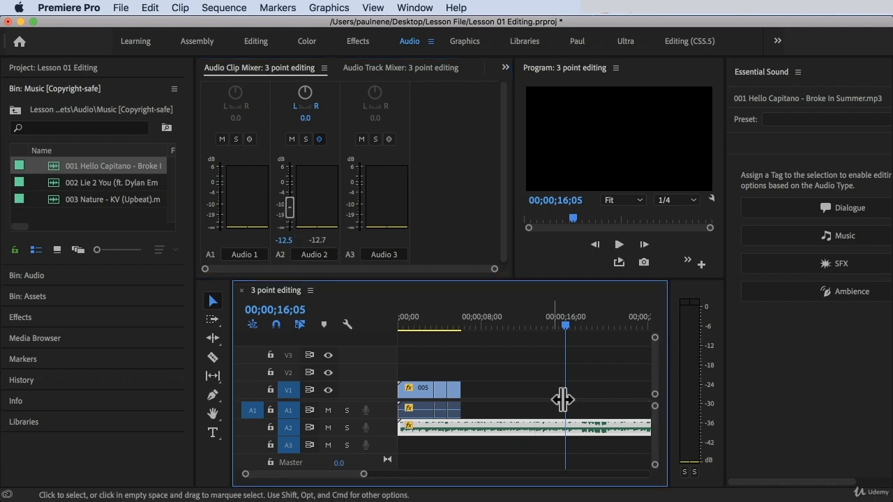
click(543, 322)
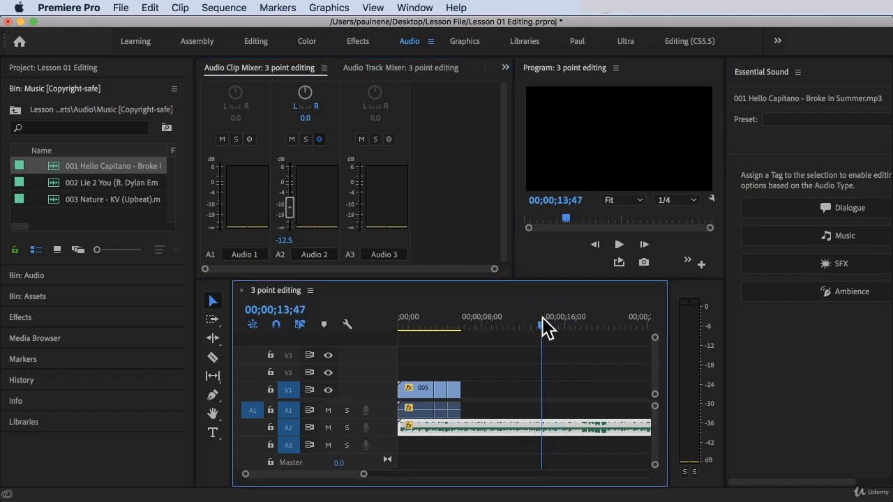
right_click(486, 423)
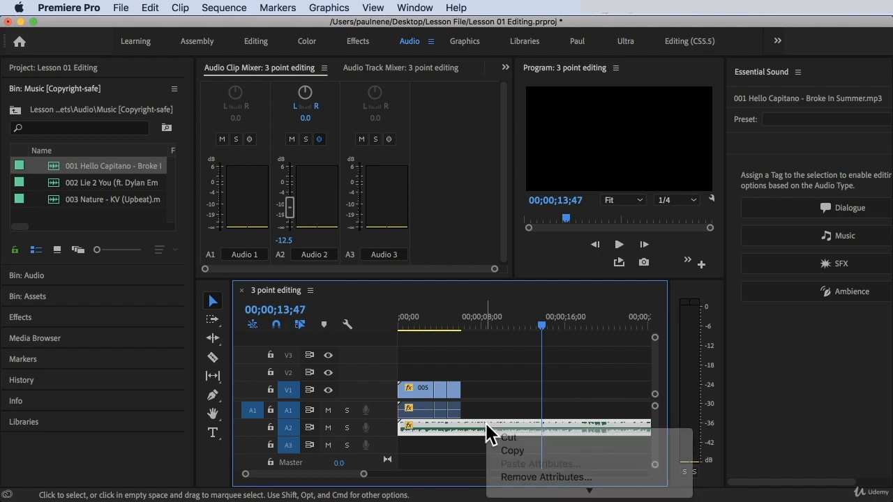
right_click(487, 423)
scroll(528, 454, down, 5)
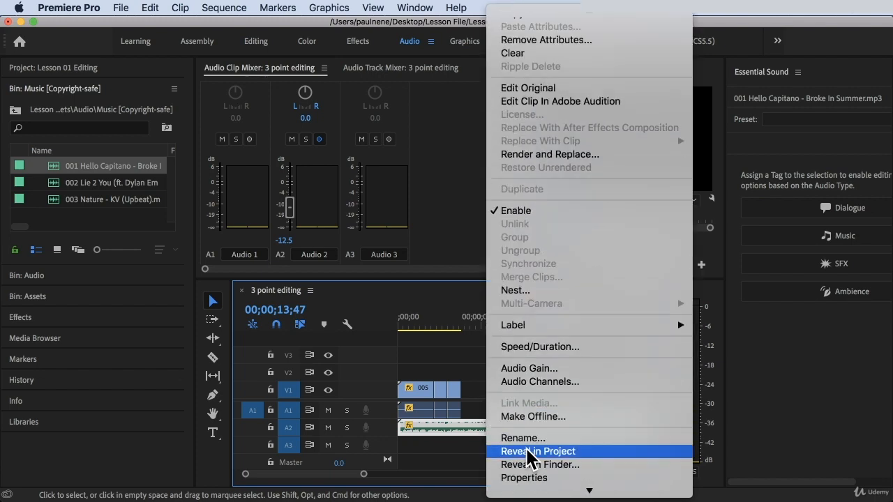
mouse_move(560, 10)
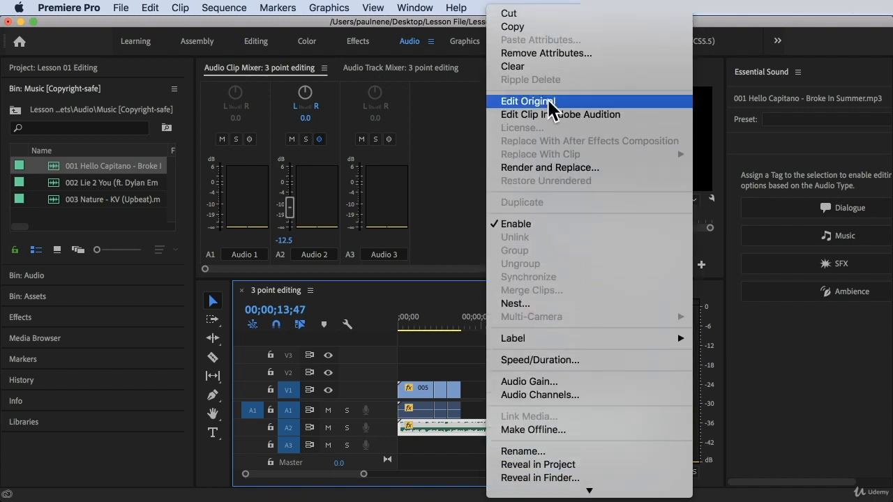
click(551, 380)
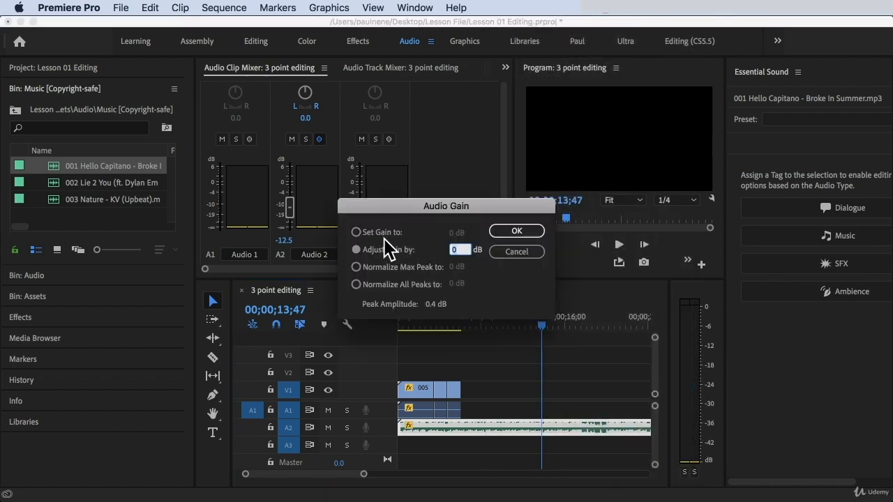
drag(445, 204, 539, 191)
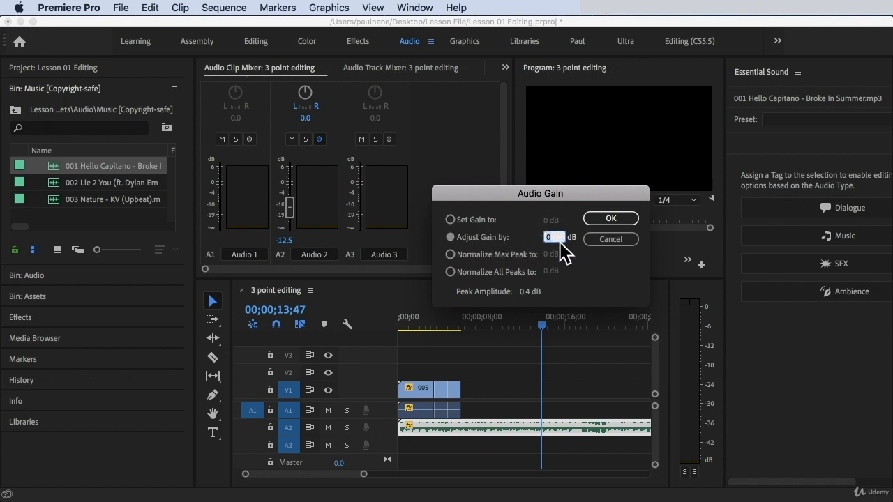
click(469, 220)
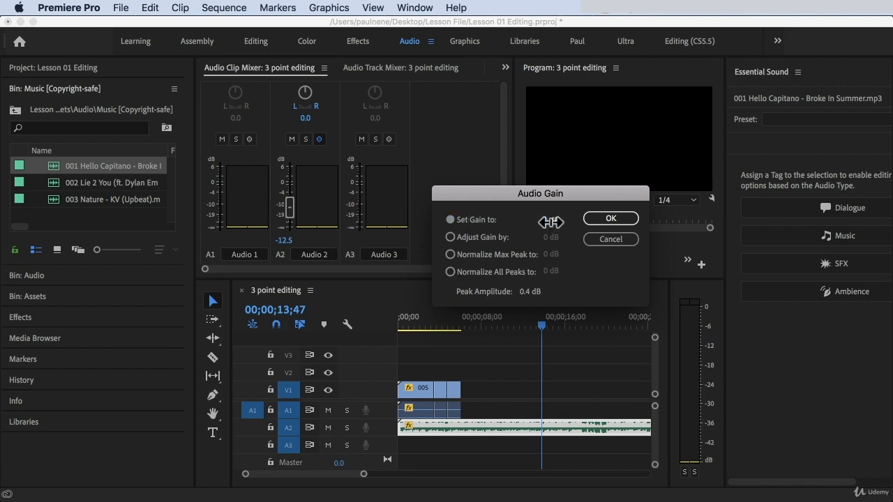
click(550, 220)
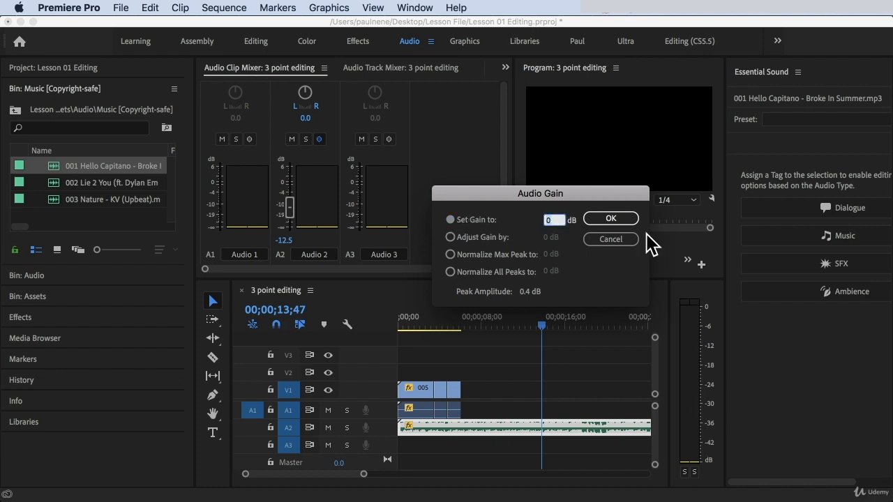
text(-10)
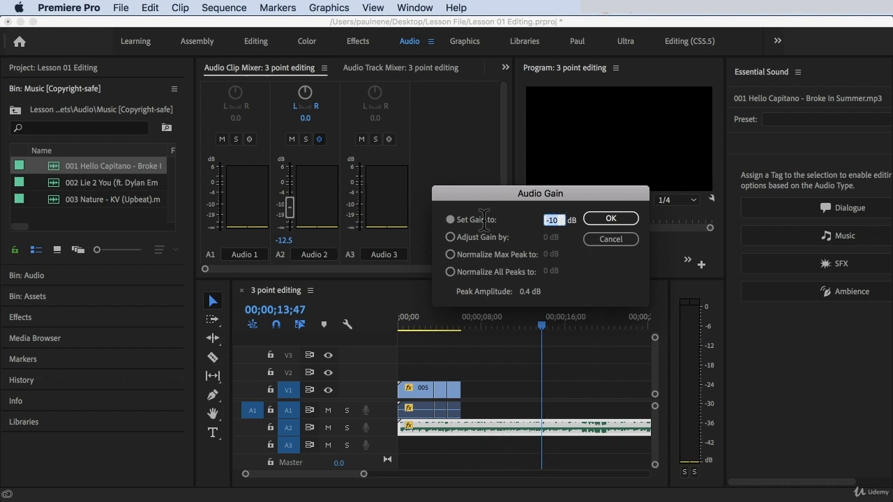
click(608, 217)
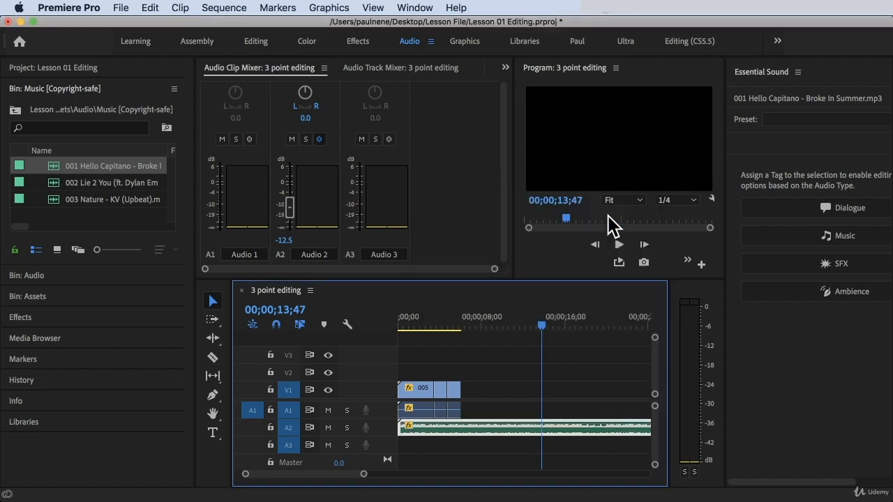
Play the song around the 14-second mark to check its levels on the audio meters
click(550, 327)
key(space)
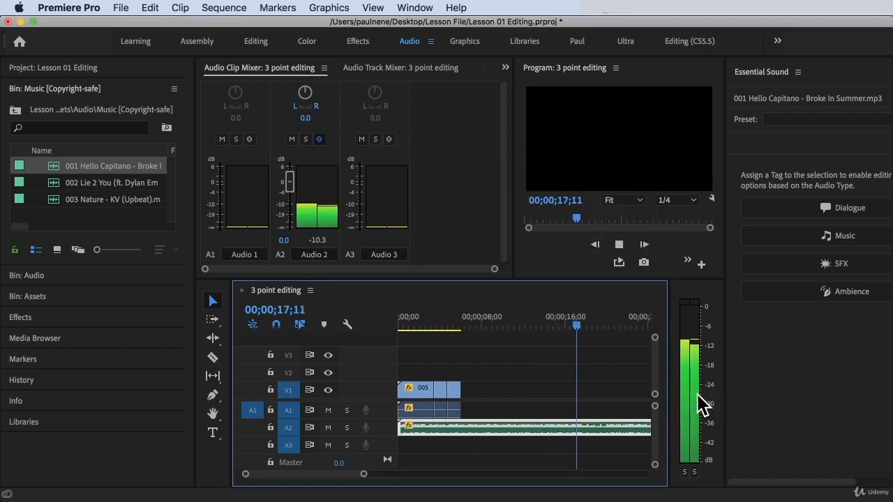
drag(584, 337, 551, 326)
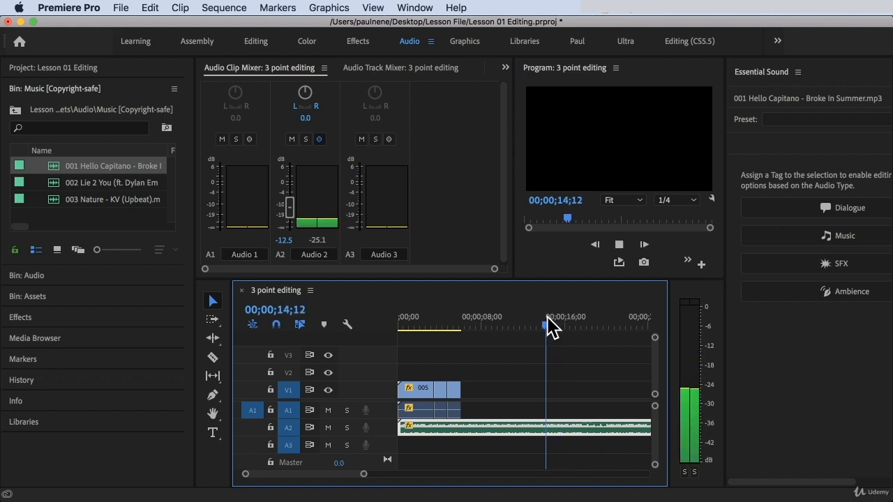
key(space)
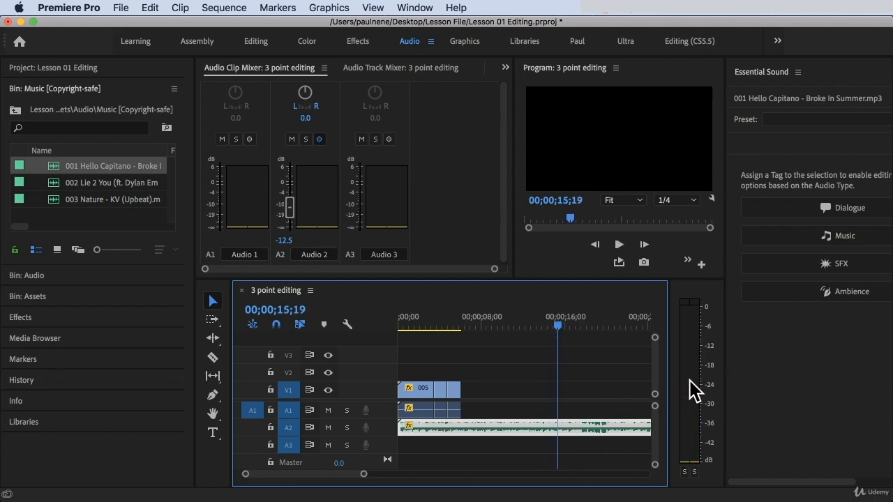
Undo the gain and volume changes on the song clip and return the playhead to the sequence start
key(super+z)
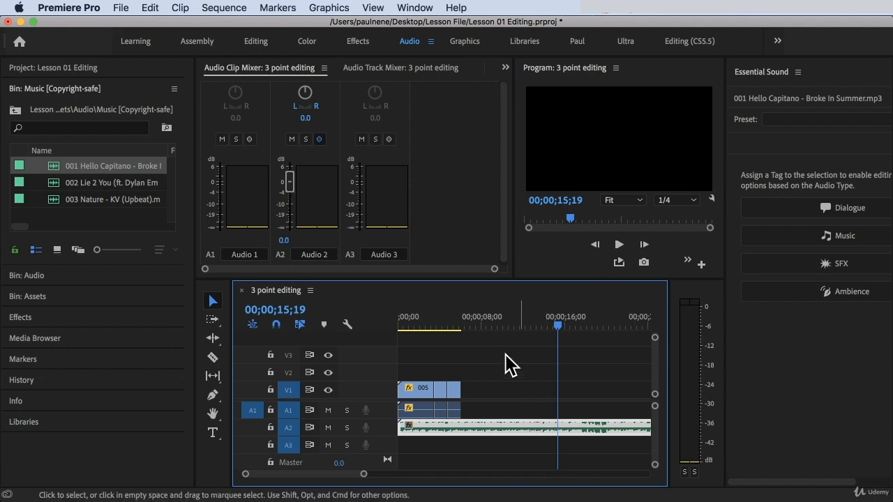
drag(444, 321, 355, 319)
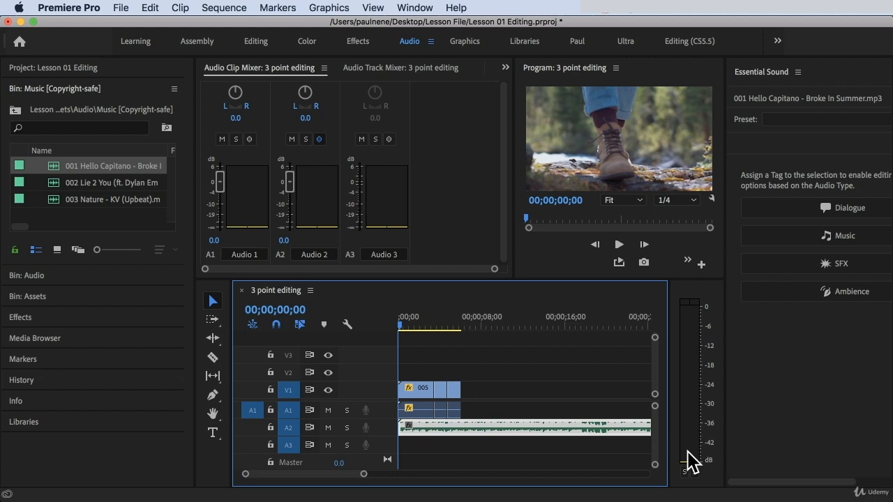
drag(452, 328, 394, 327)
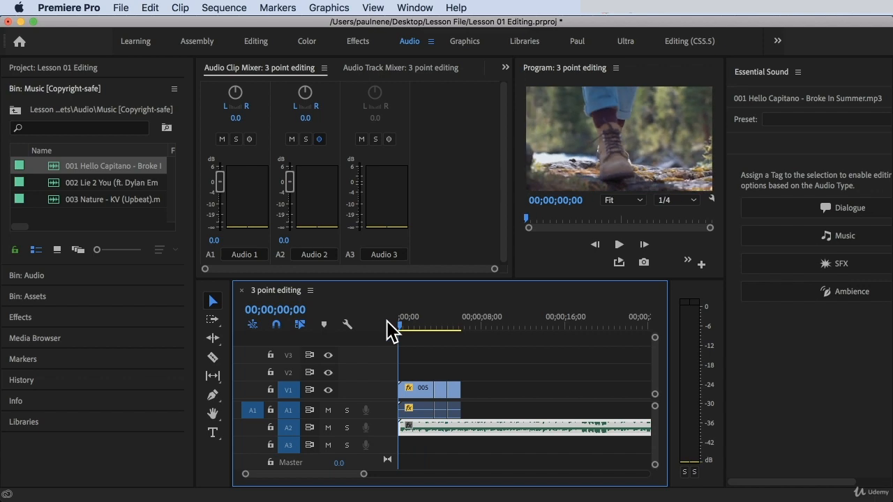
Switch the Audio 2 track's mute on and off again, and solo that track
click(292, 139)
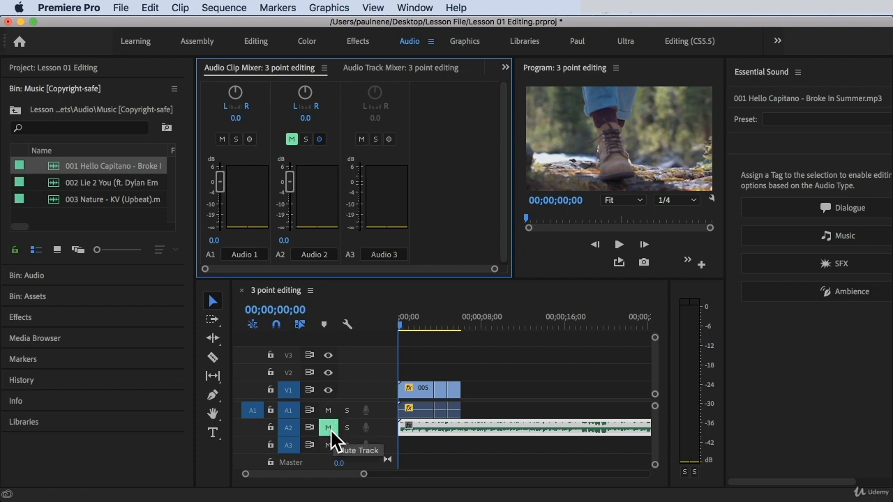
click(292, 140)
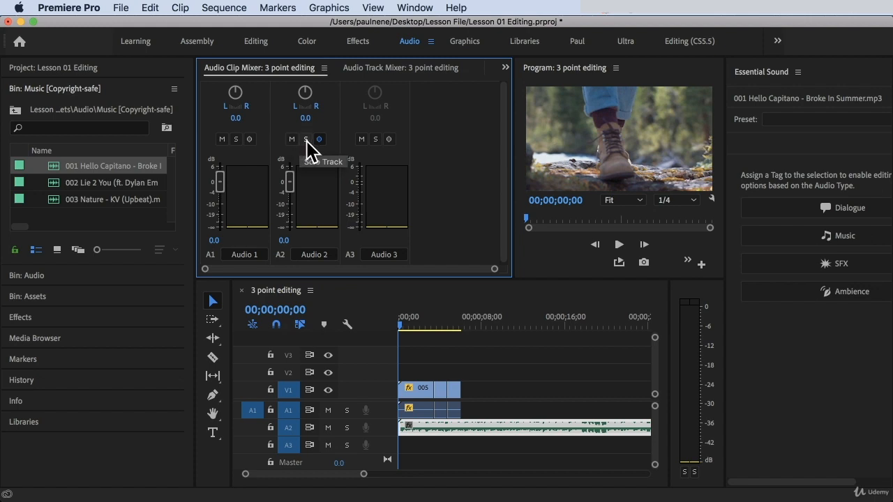
click(307, 140)
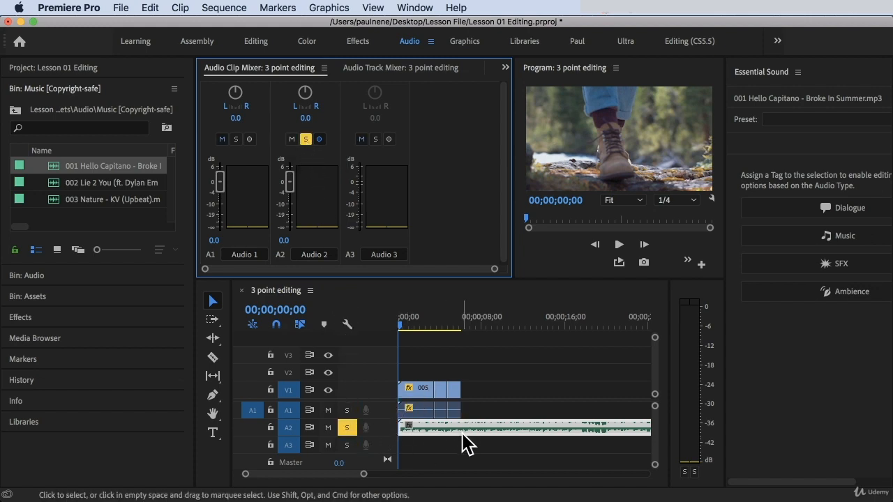
Duplicate the song clip from A2 onto track A3 and play the sequence with Audio 2 soloed
click(519, 412)
click(490, 429)
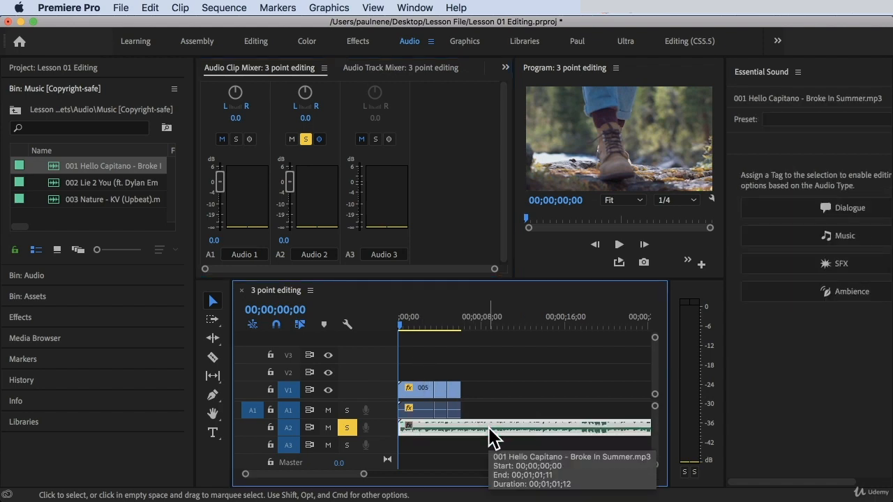
drag(488, 428, 491, 447)
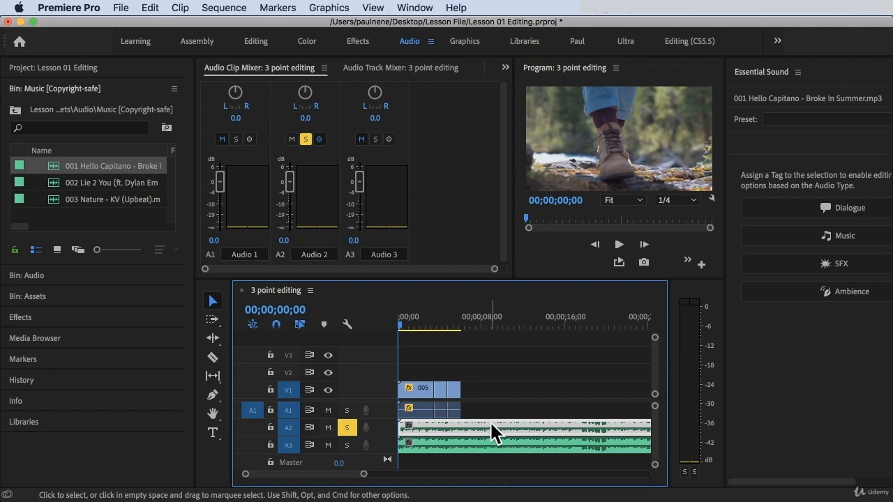
key(space)
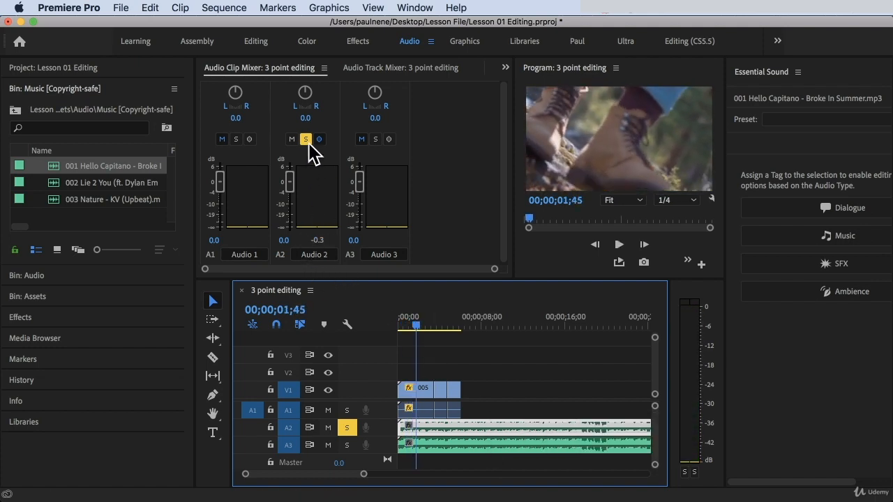
Play the sequence with Audio 2 soloed, with no track soloed, and with Audio 3 soloed, leaving all solos off
key(space)
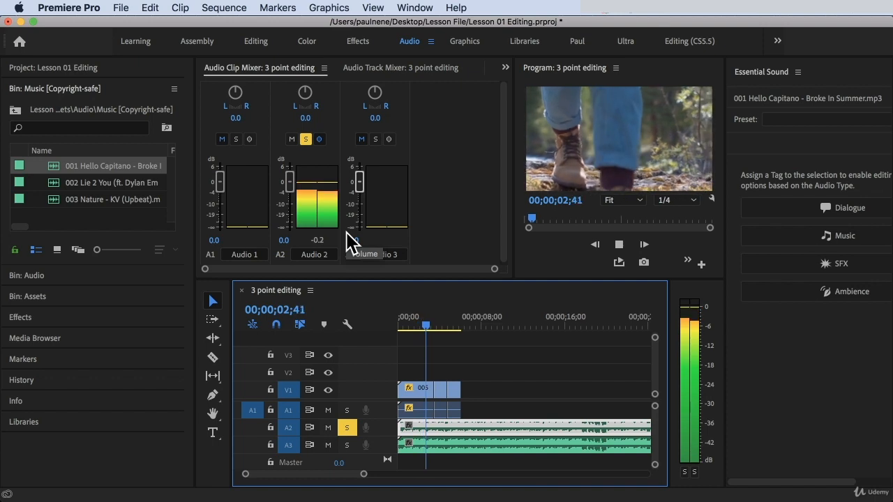
key(space)
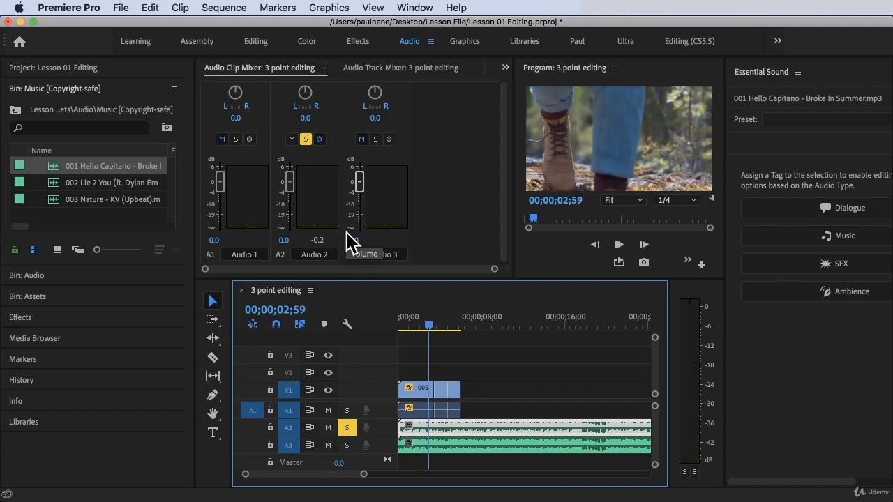
click(306, 140)
key(space)
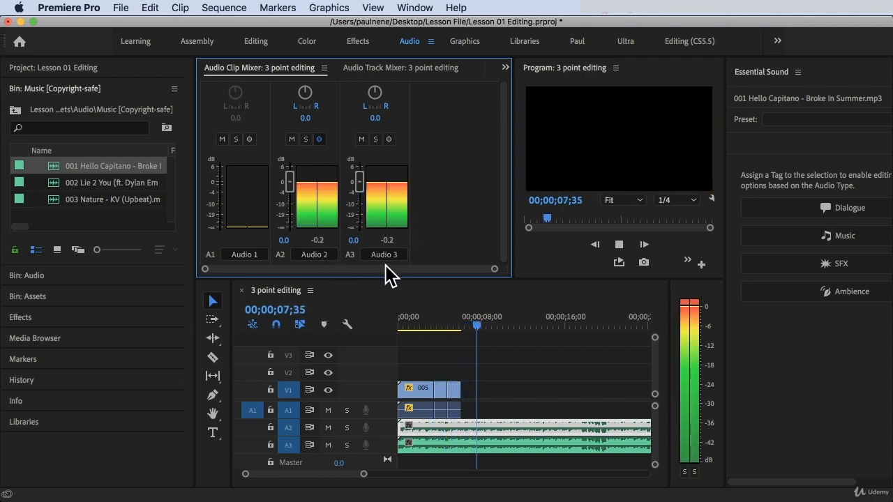
click(376, 140)
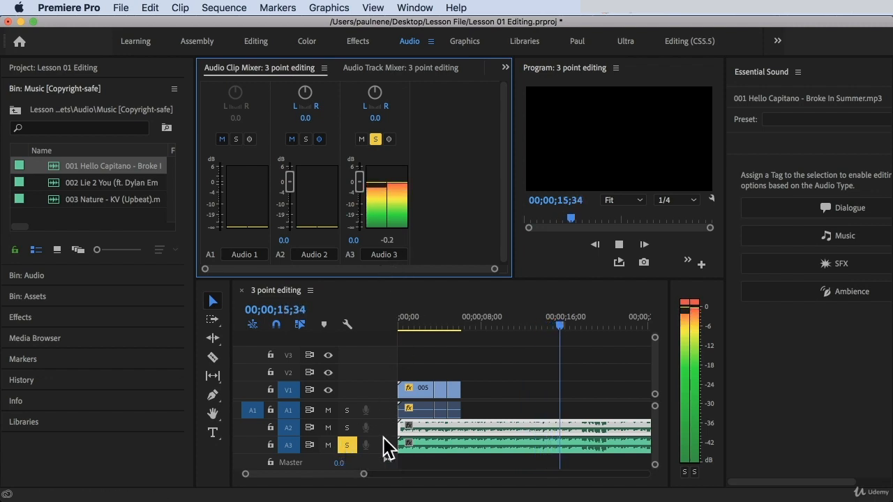
click(376, 140)
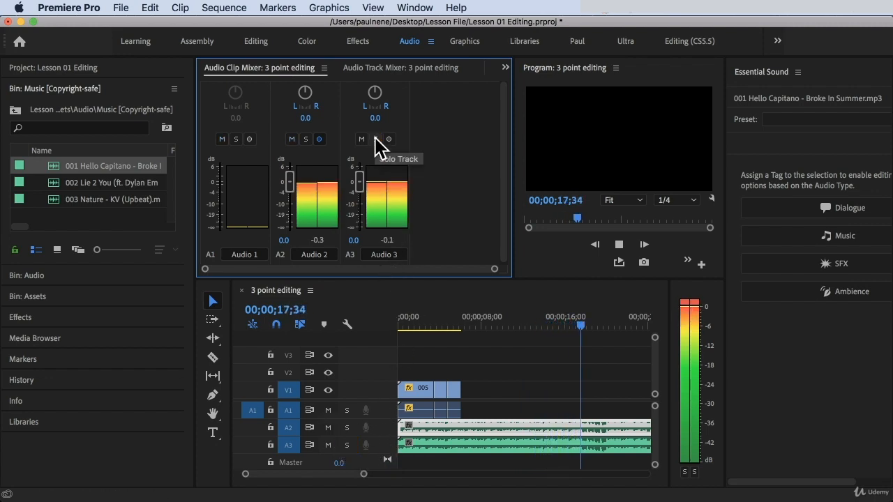
Mute Audio 3 and Audio 2 during playback, and unmute both tracks
click(361, 139)
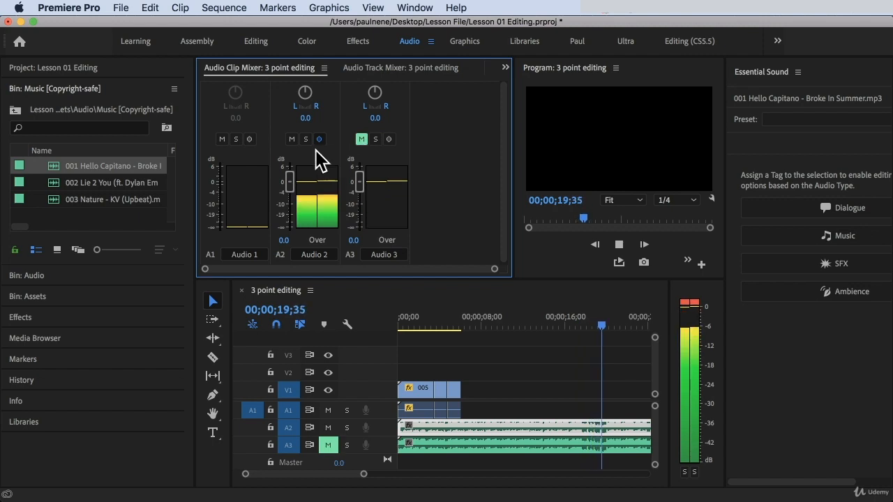
click(291, 139)
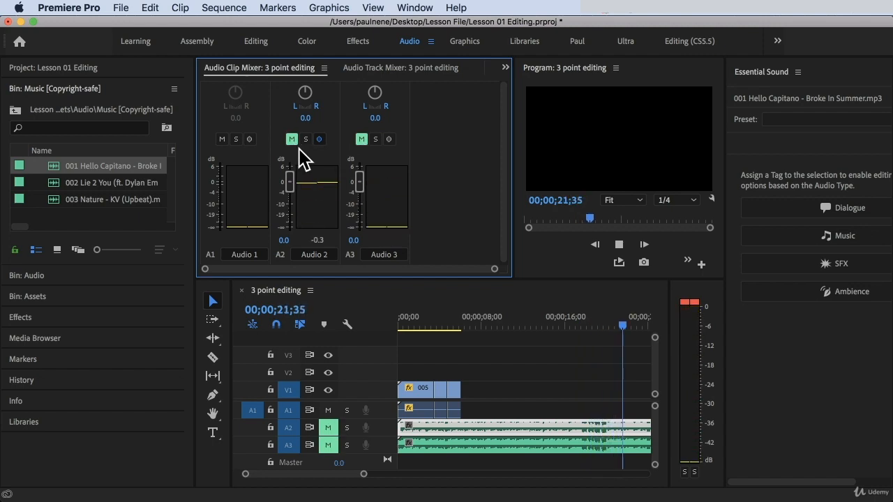
click(292, 138)
click(362, 139)
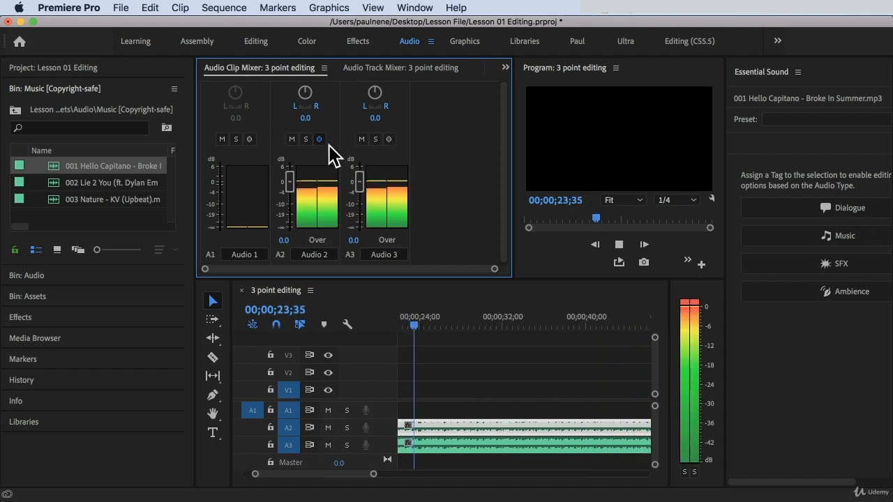
Solo Audio 2 again during playback and stop the sequence around the 34-second mark
click(306, 139)
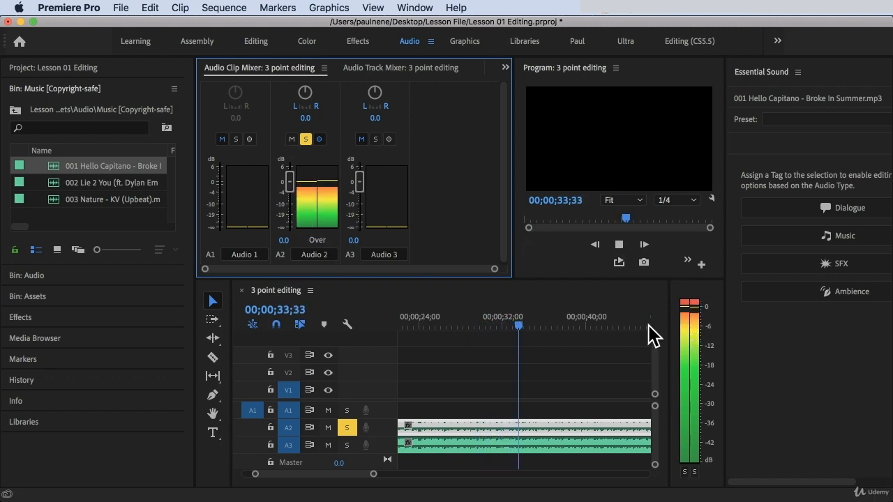
key(space)
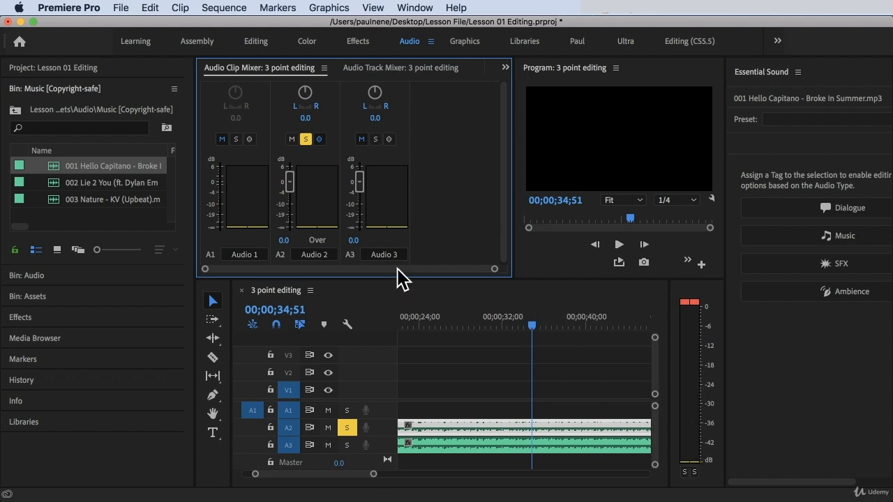
Lower the Audio 2 clip volume to about -19.1 dB in the clip mixer and reset it to 0 dB
drag(287, 171, 289, 215)
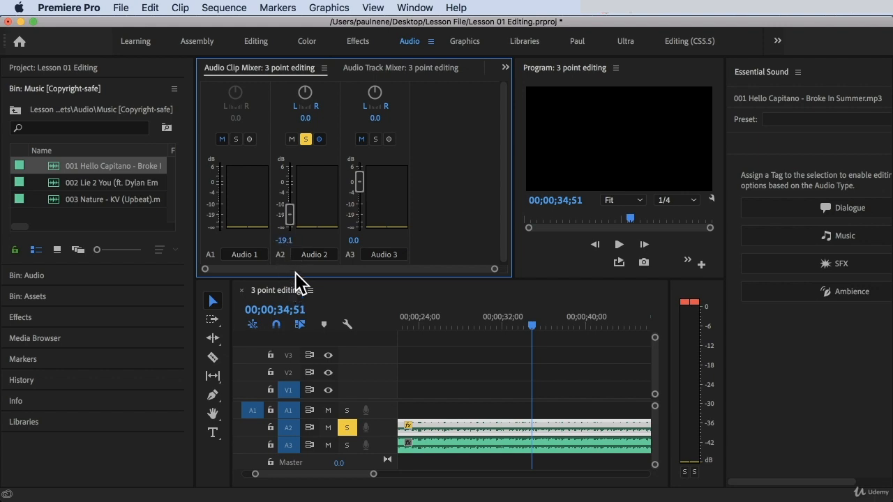
click(284, 240)
text(0)
key(Return)
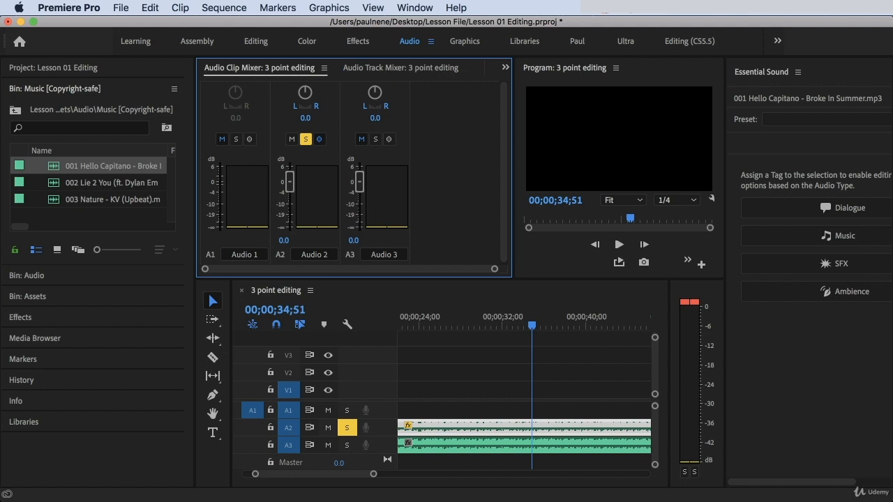
Lower the Audio 2 clip volume moderately below 0 dB with its clip mixer fader
mouse_move(290, 182)
mouse_down()
mouse_move(290, 163)
mouse_move(289, 197)
mouse_up()
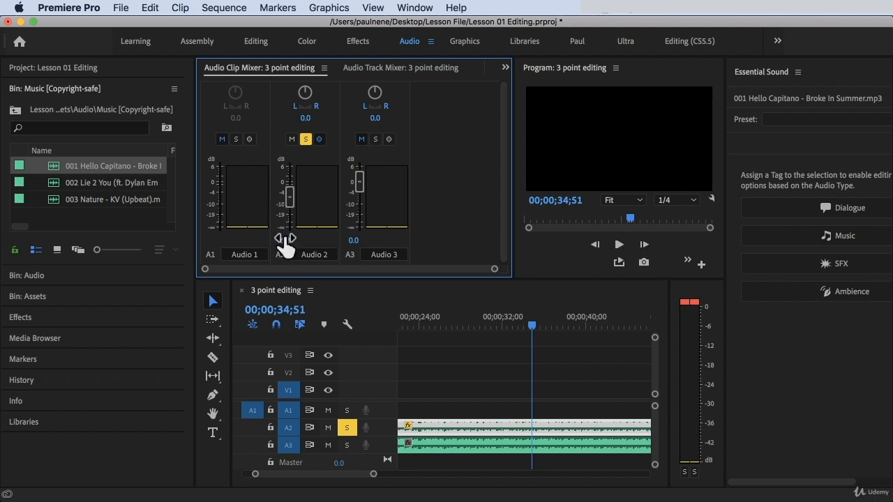